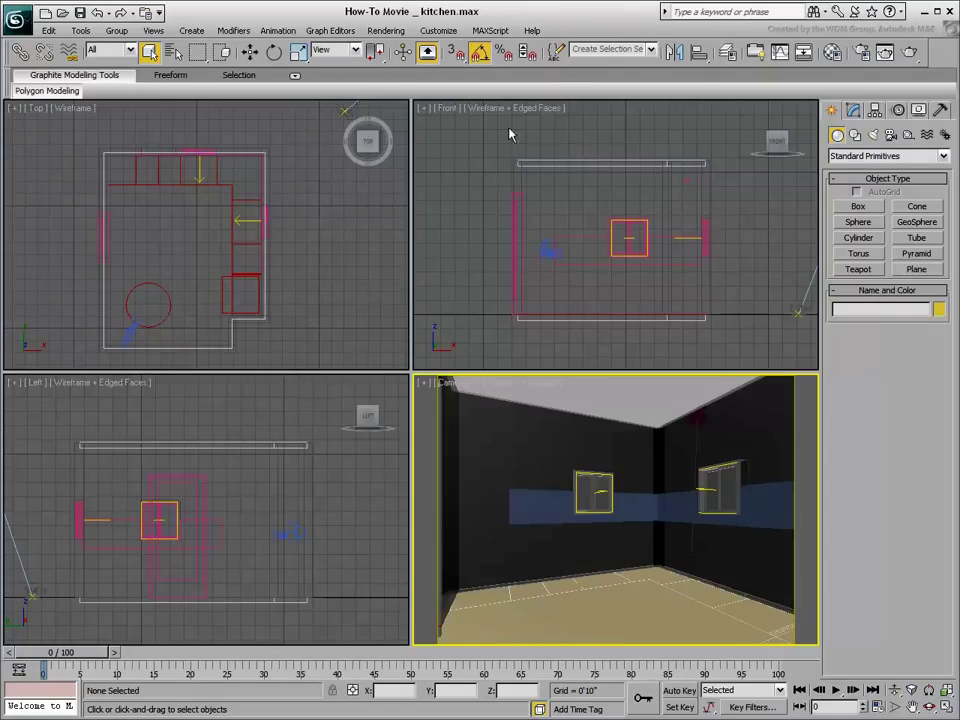
Enable Use Real-World Texture Coordinates on the General tab of Customize > Preferences.
click(435, 30)
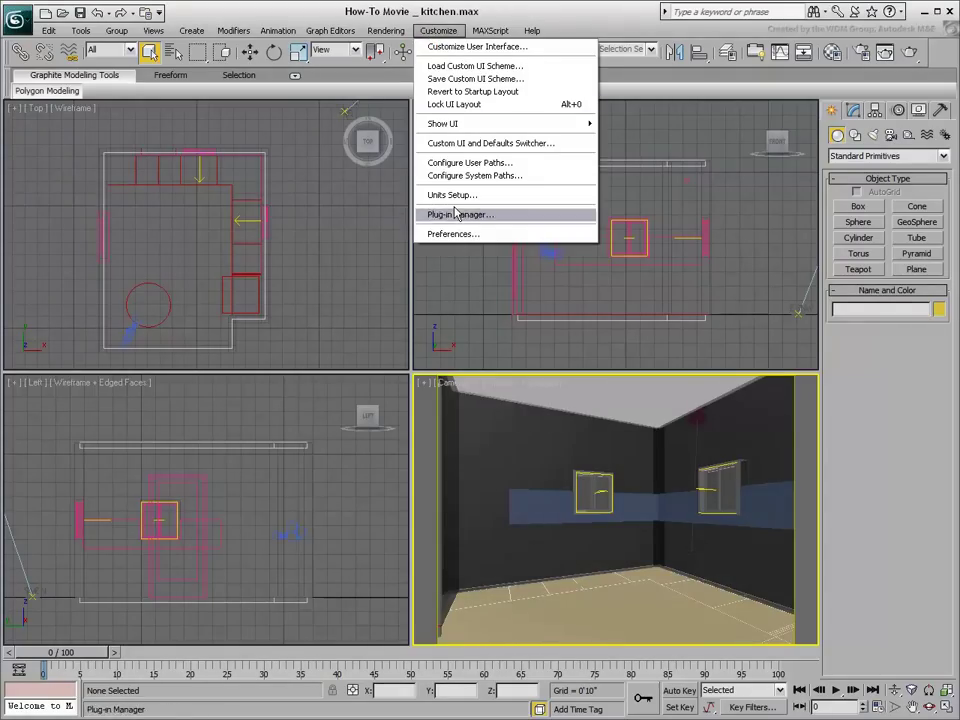
click(452, 234)
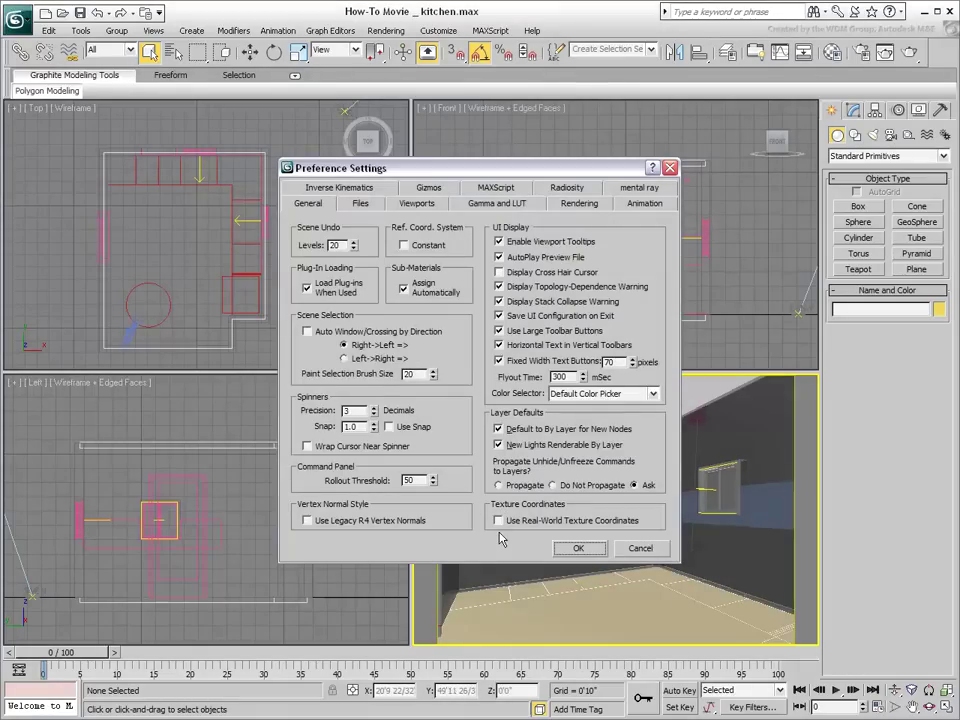
click(498, 520)
click(578, 549)
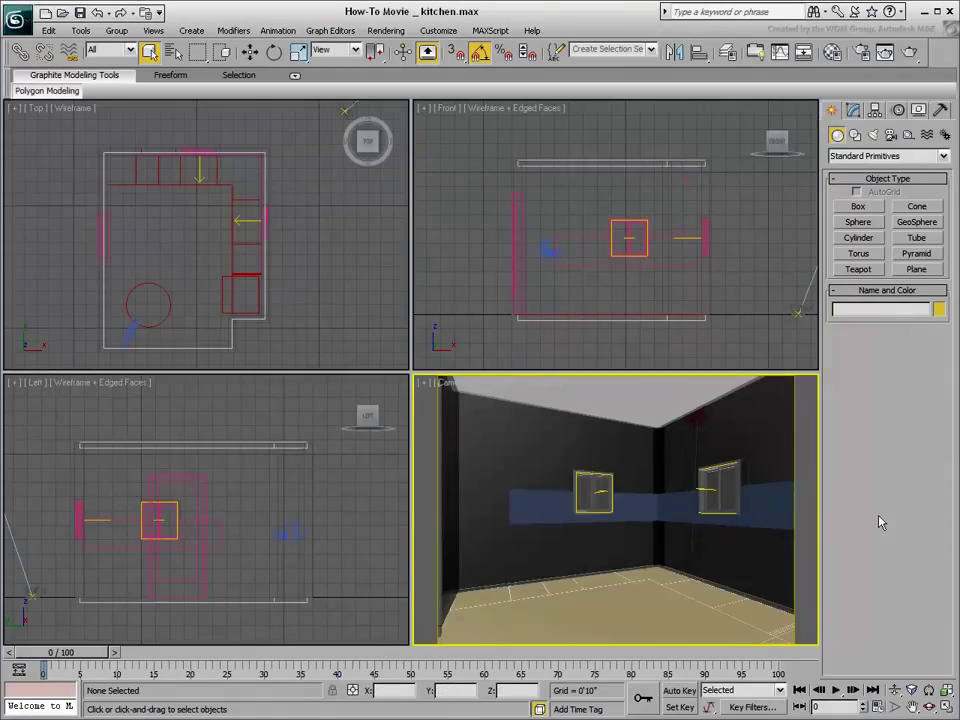
click(448, 32)
click(495, 144)
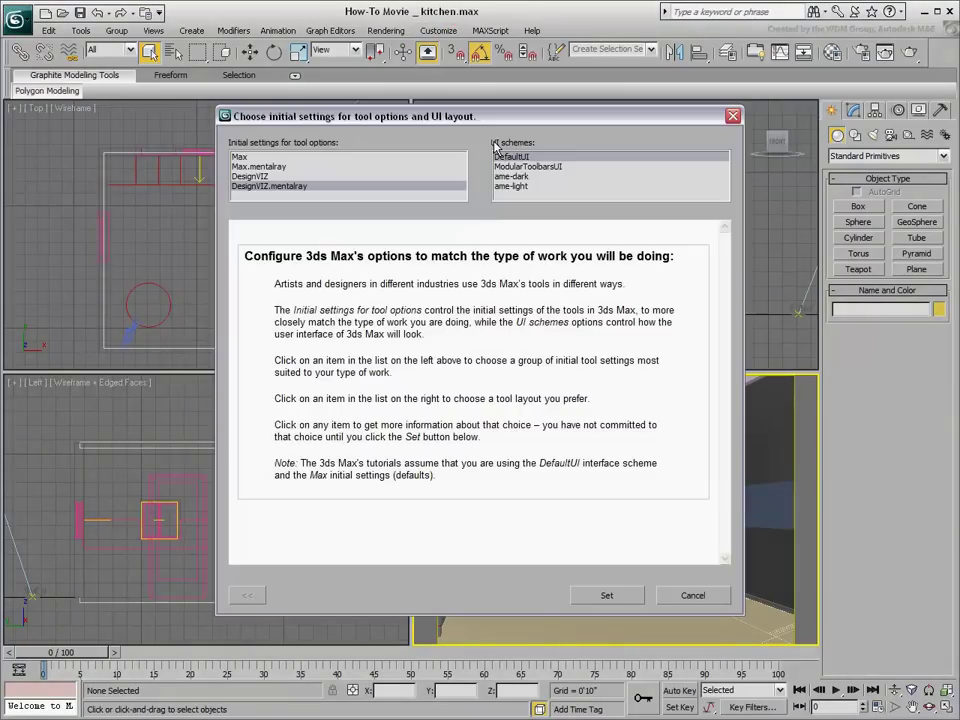
click(242, 157)
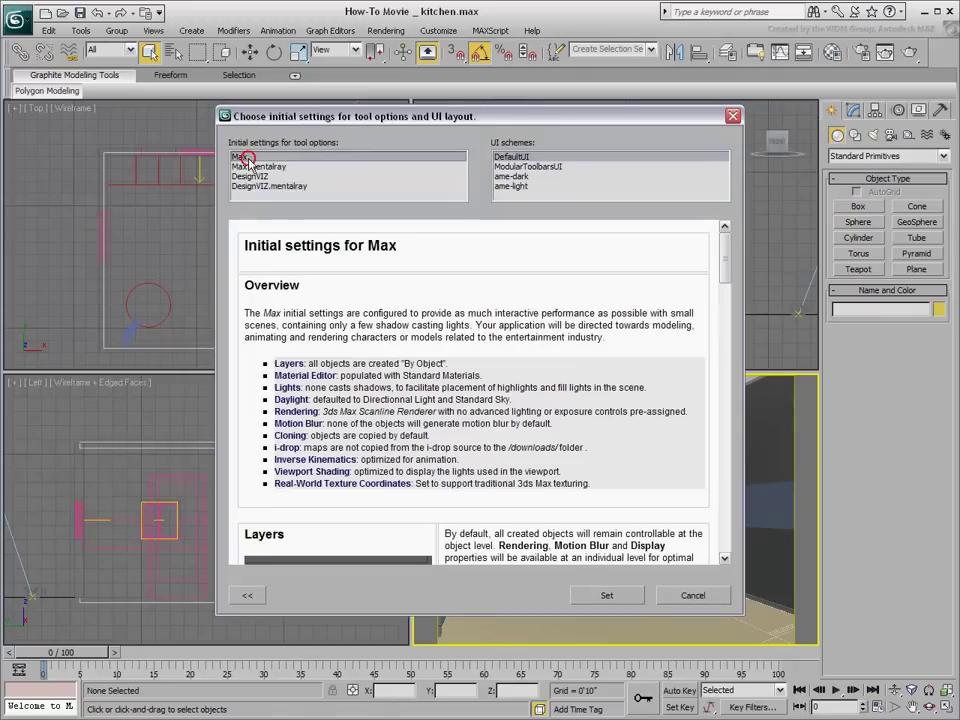
click(334, 487)
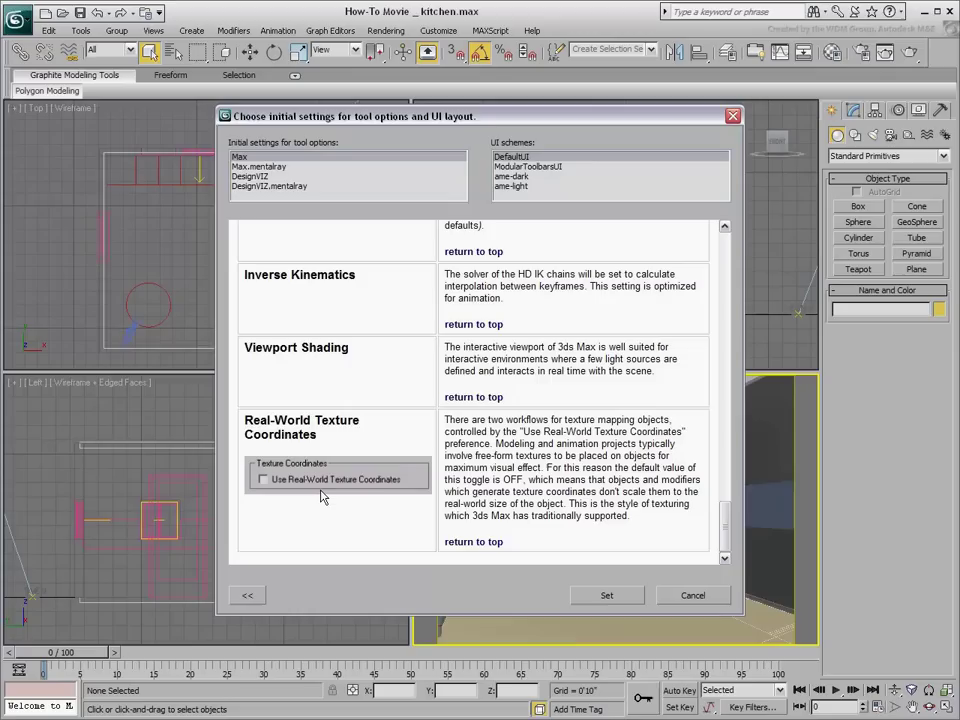
click(280, 188)
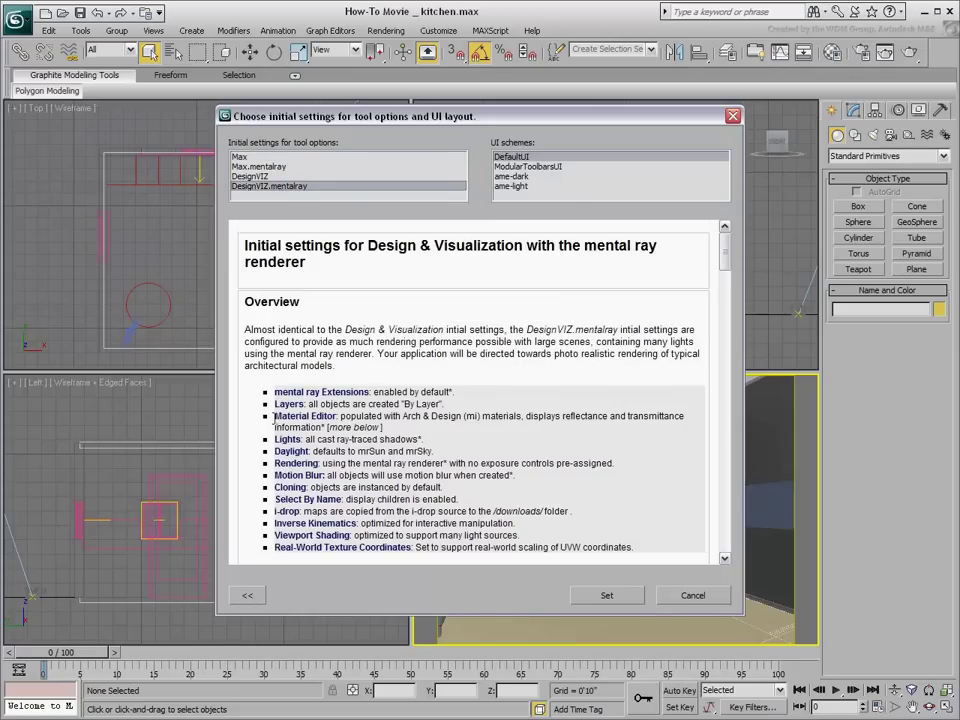
click(295, 548)
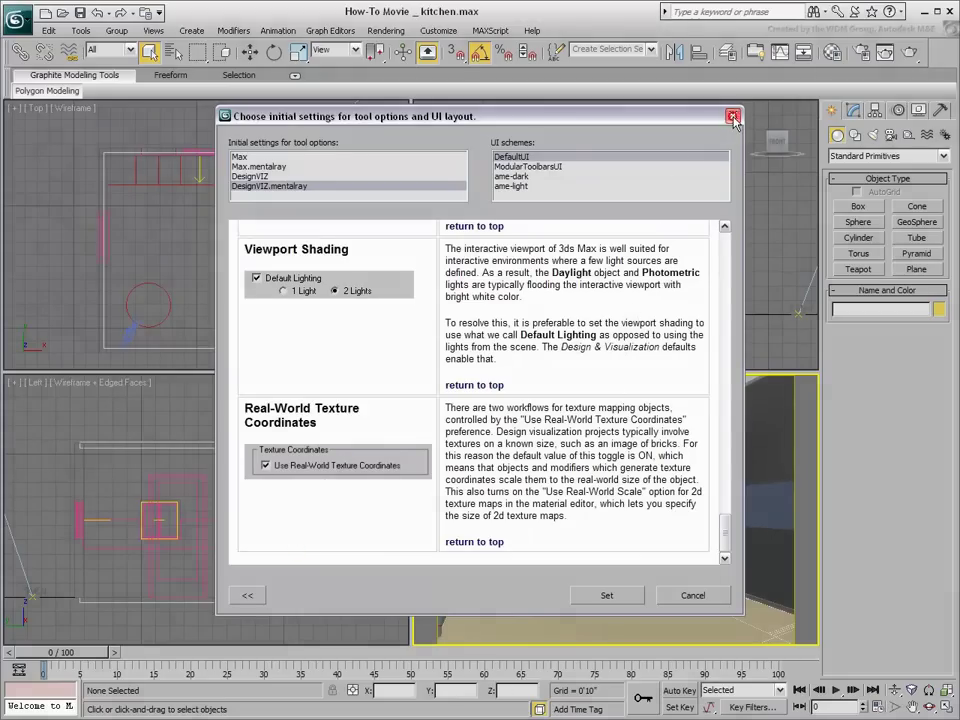
key(Escape)
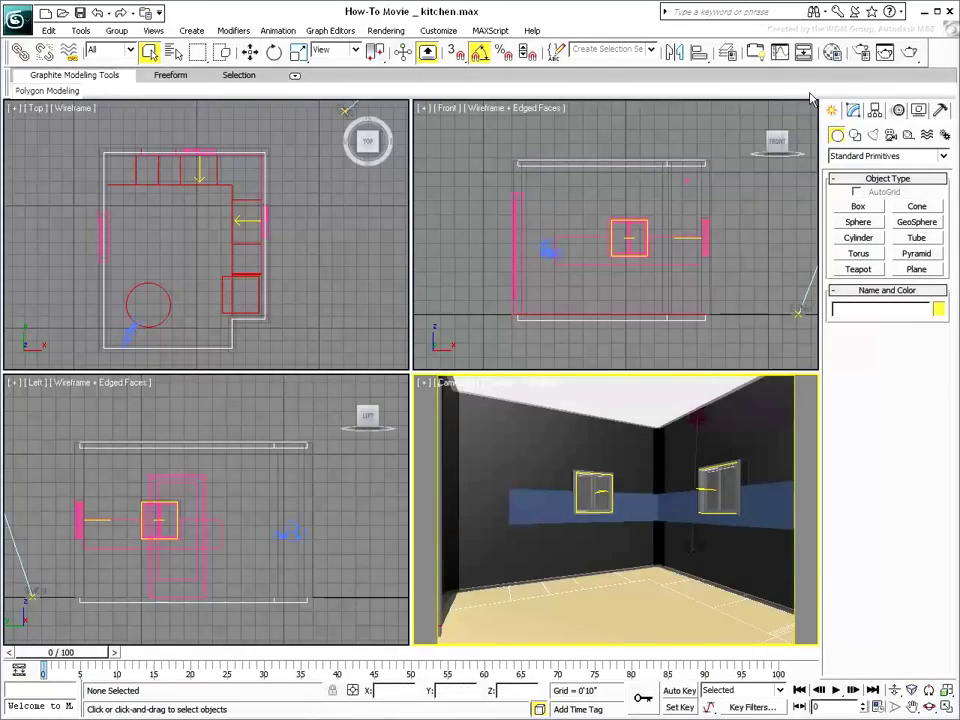
Open the Material Editor, view the Wall-Tile slot, then select the Floor material slot.
click(833, 55)
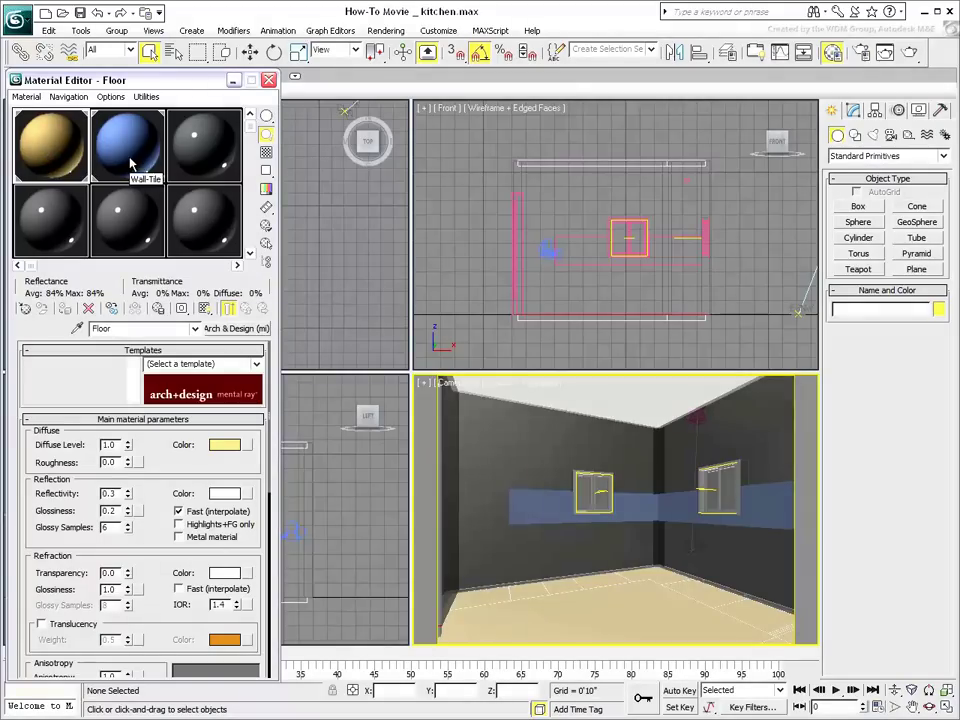
click(130, 163)
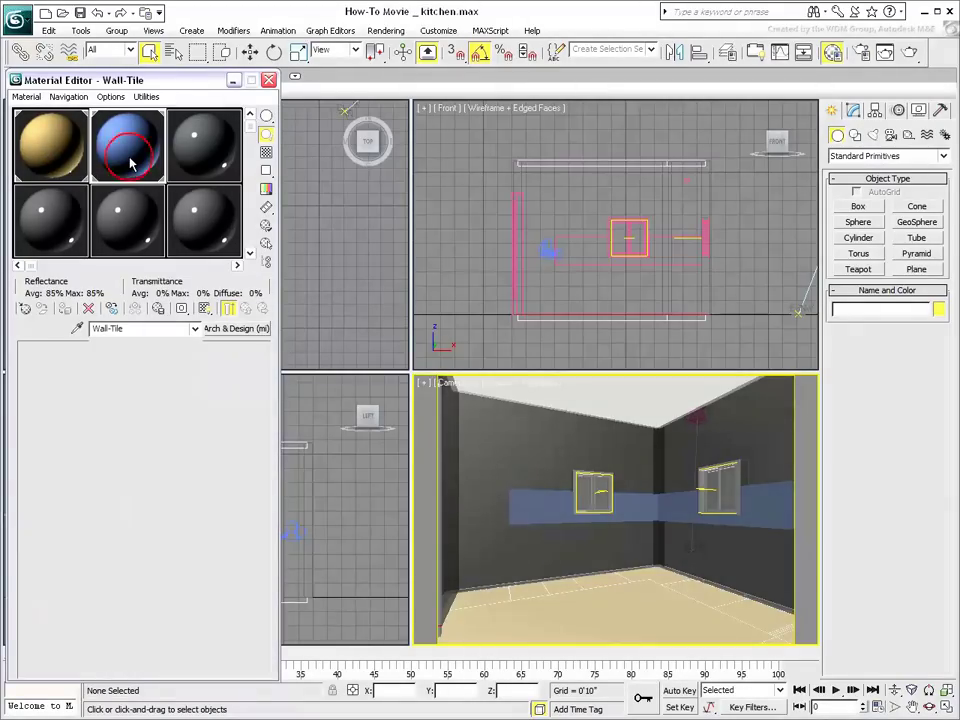
click(56, 160)
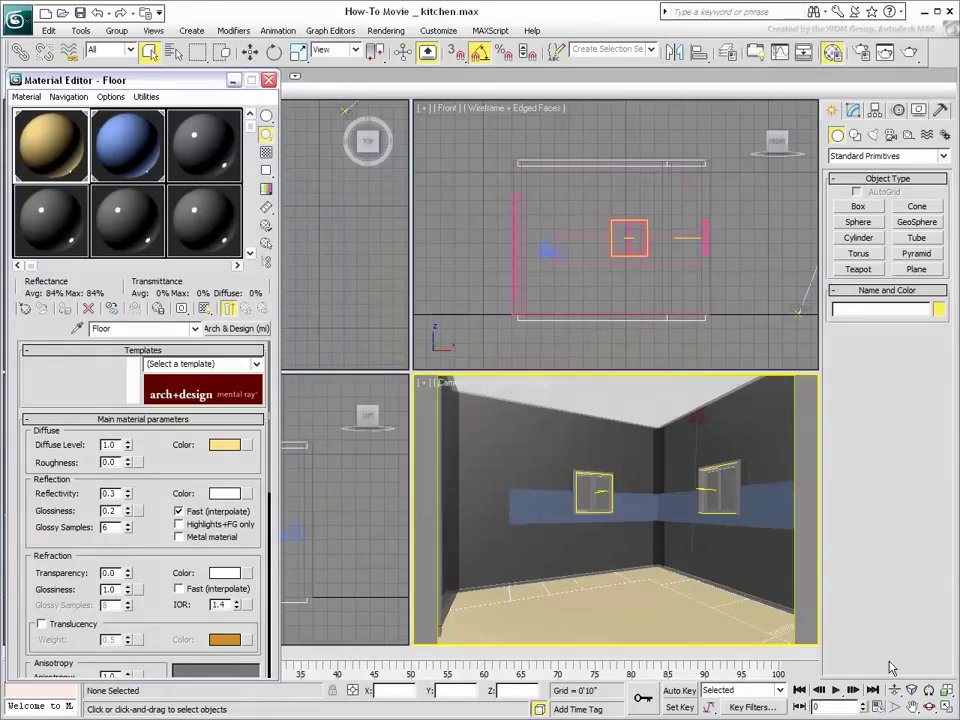
Assign a Bitmap using tiles1024.jpg as the Floor material's diffuse map.
click(943, 706)
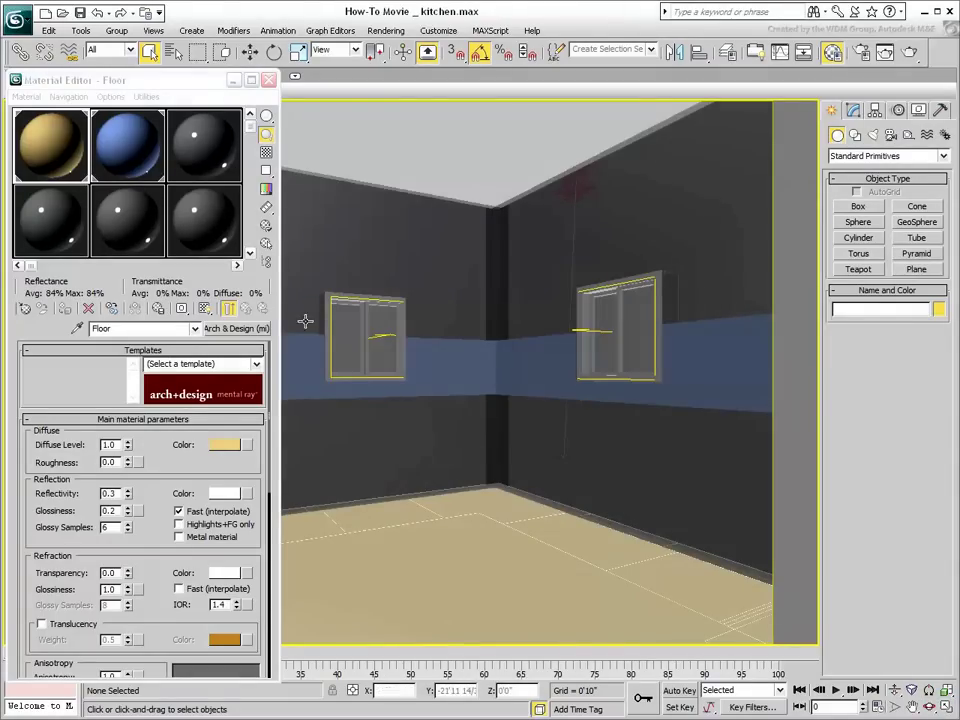
click(56, 147)
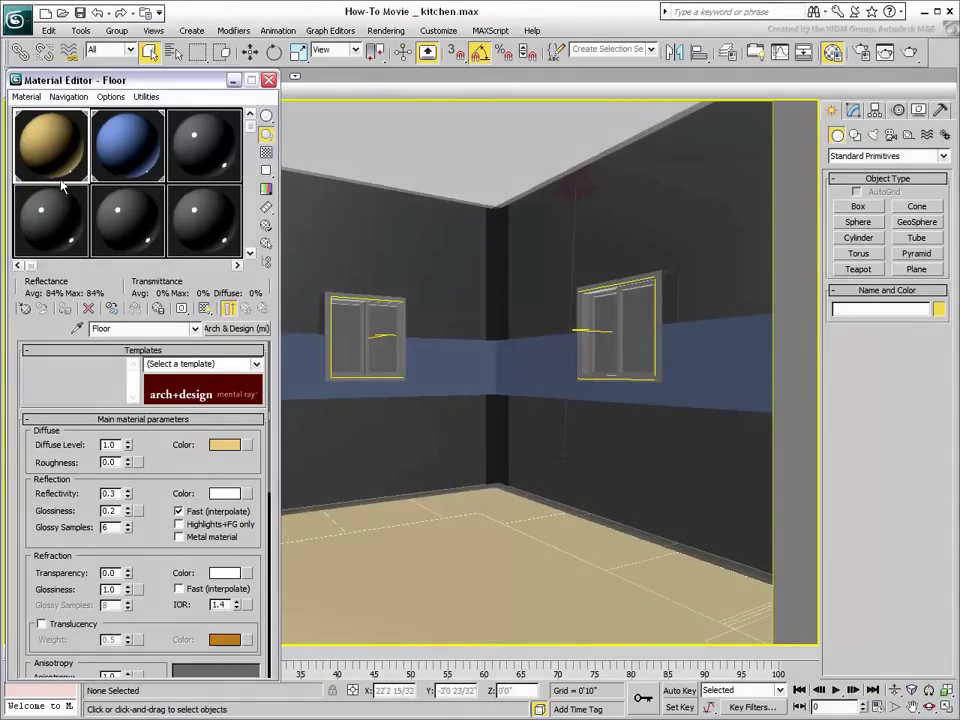
click(247, 445)
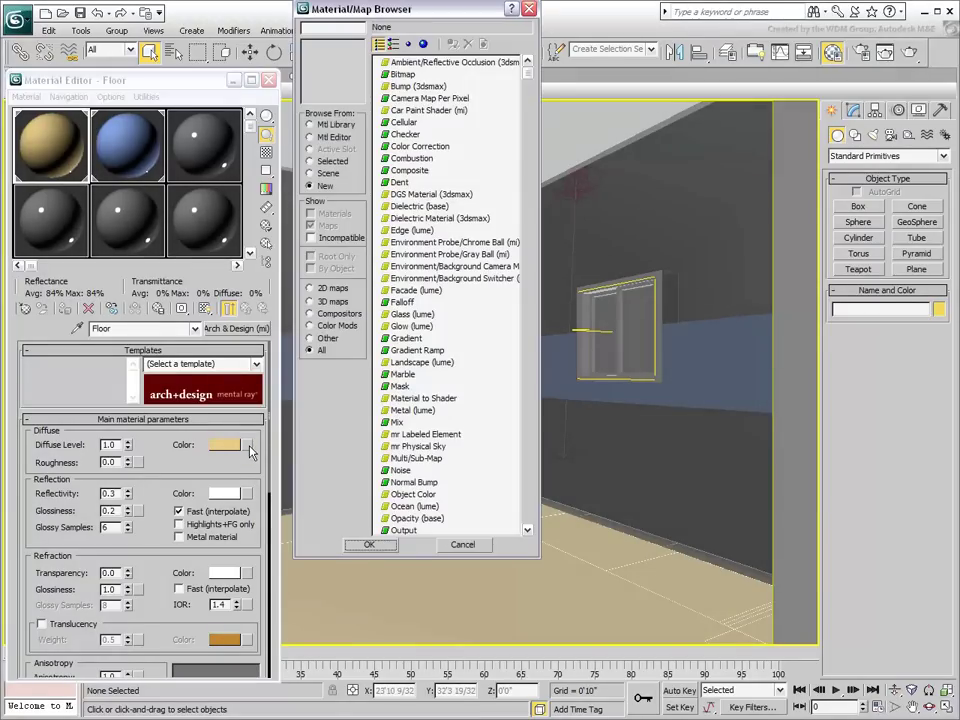
click(402, 74)
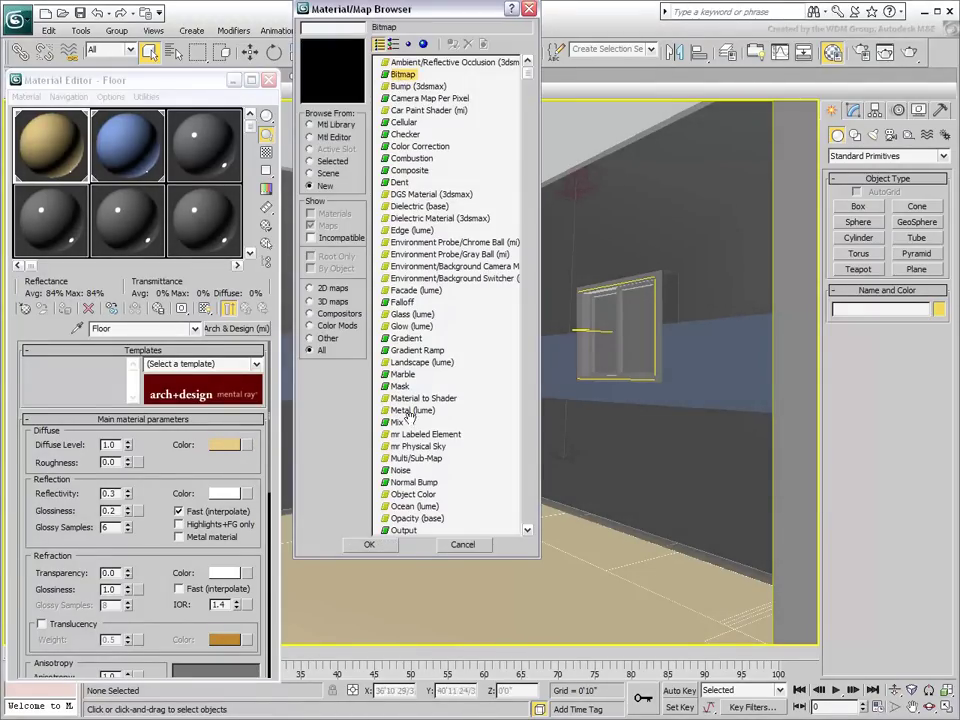
click(370, 543)
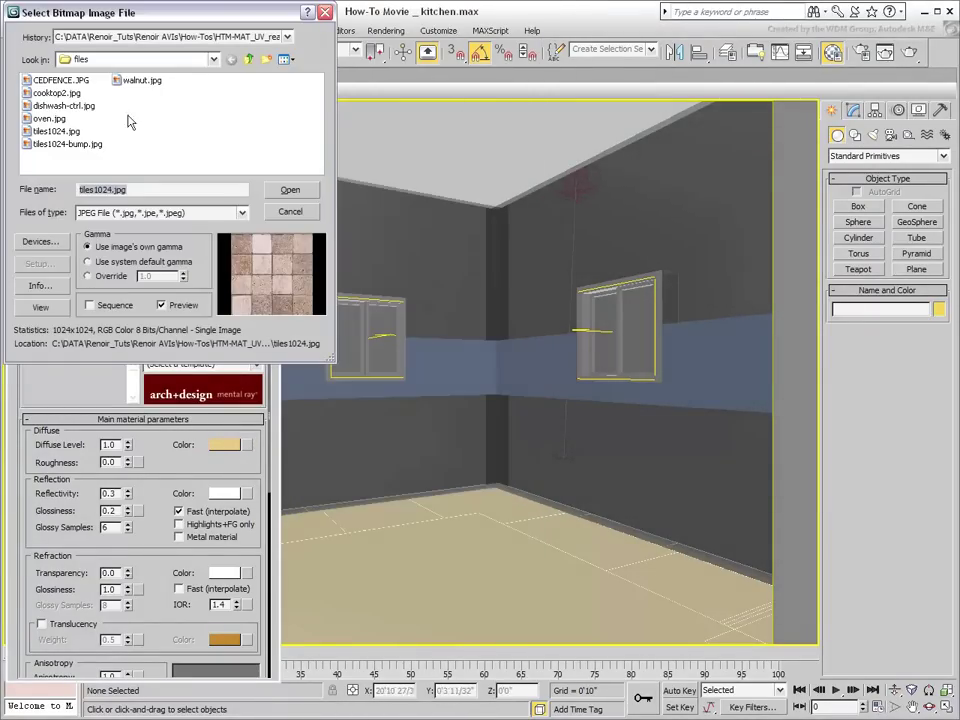
click(58, 131)
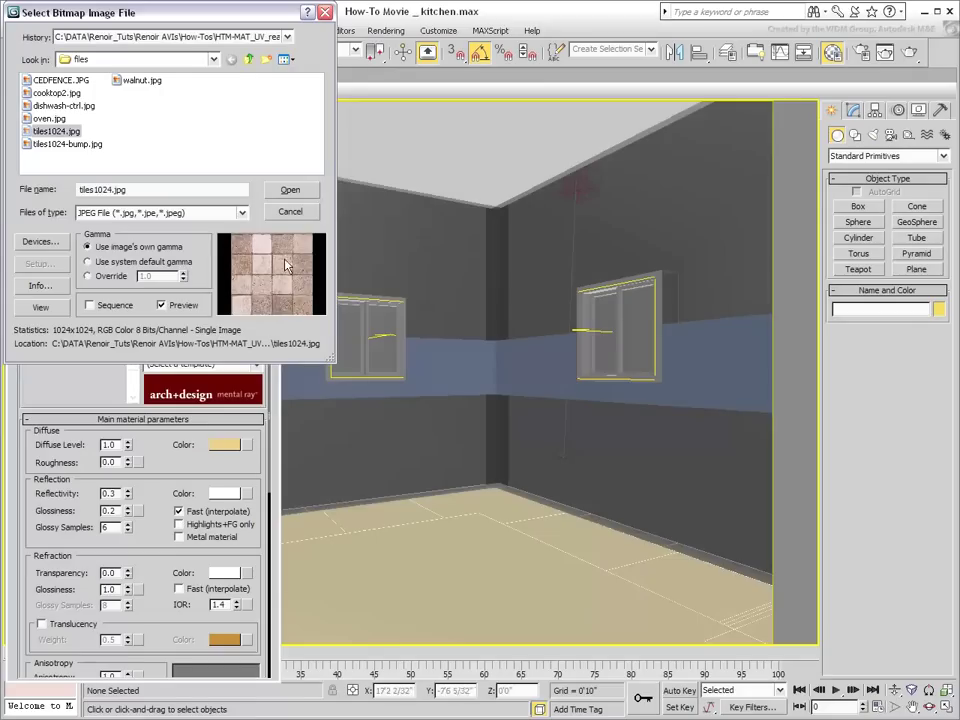
click(290, 194)
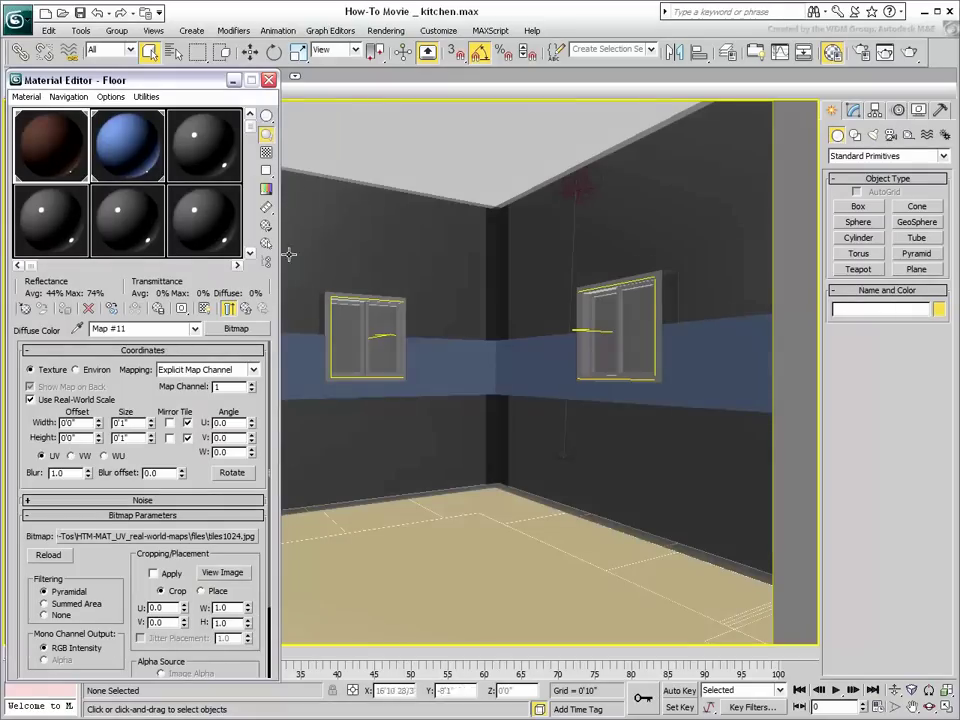
Display the Floor's tile bitmap in the viewport with Show Standard Map.
click(204, 309)
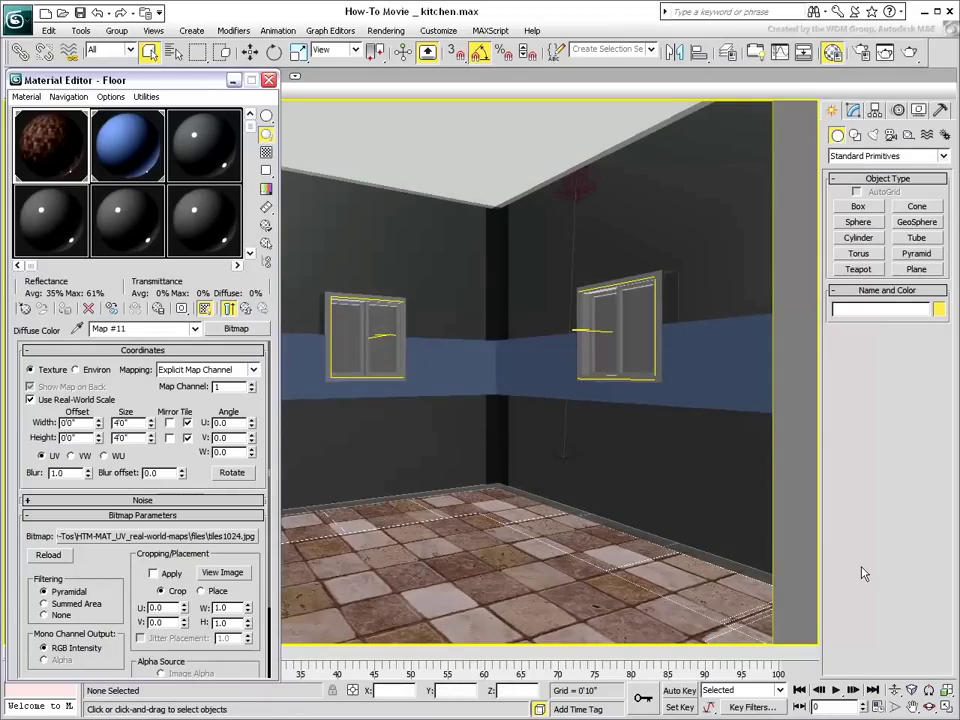
Give Wall-Tile a tiles1024.jpg Bitmap diffuse map and show it in the viewport.
click(130, 160)
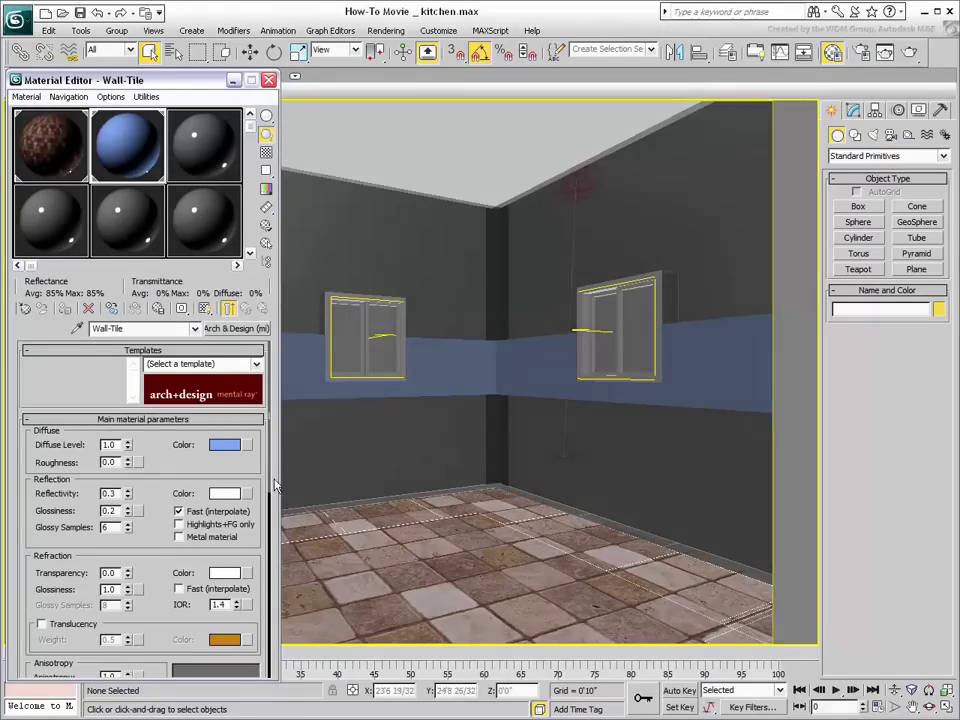
click(246, 444)
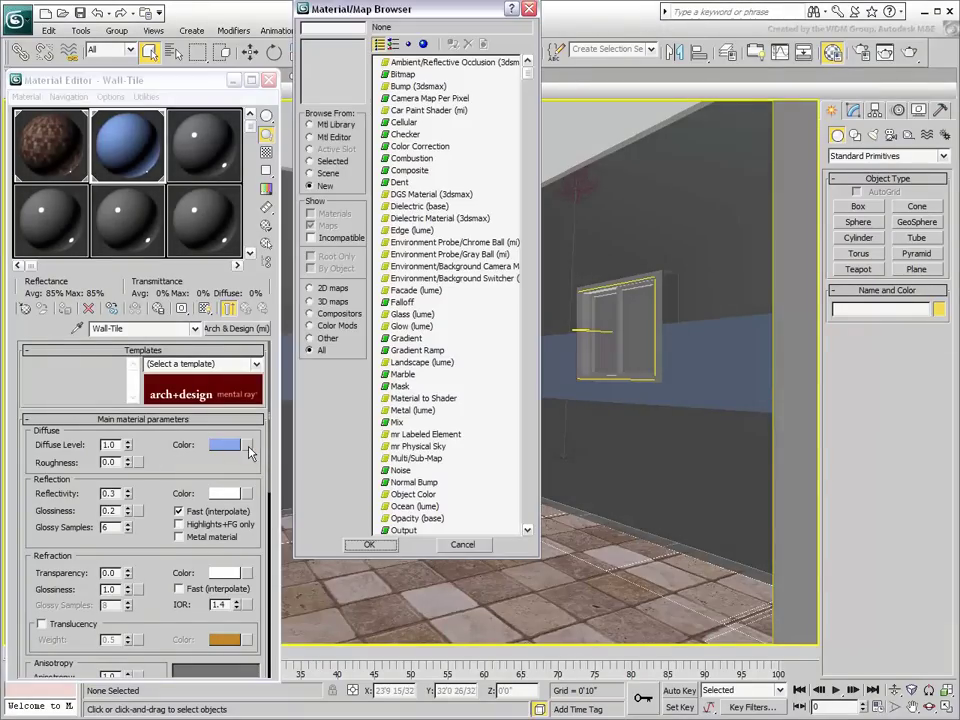
click(408, 76)
click(369, 544)
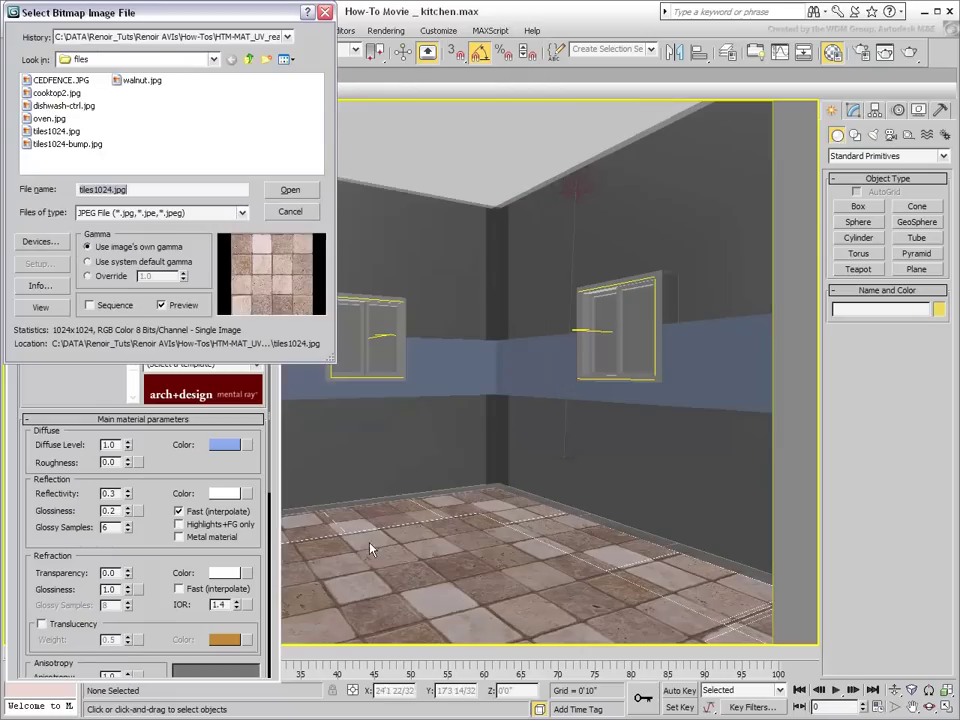
click(289, 192)
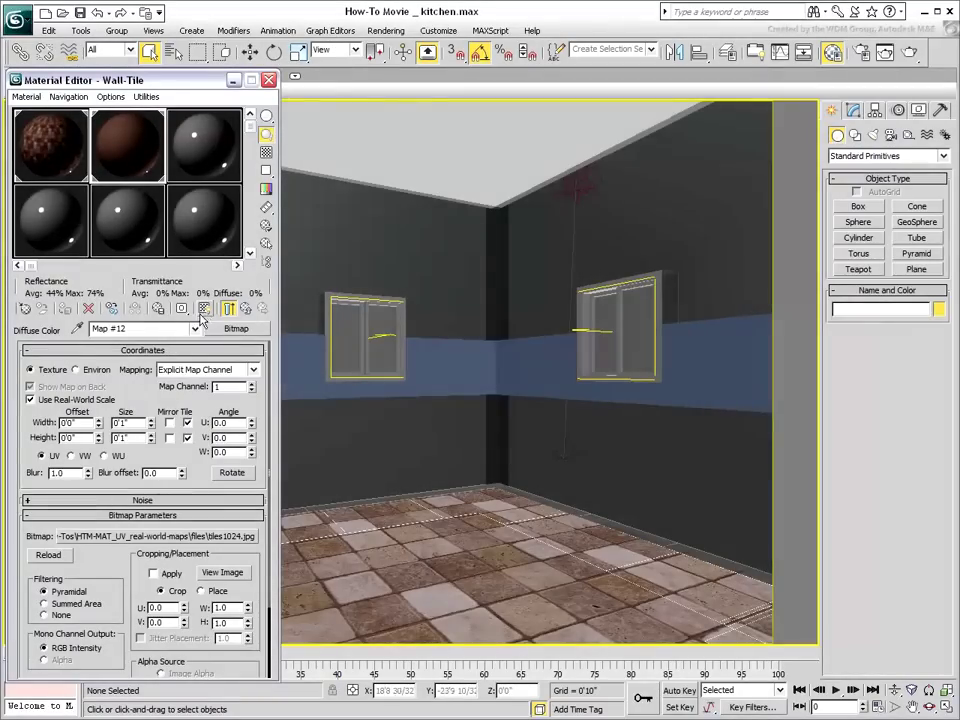
click(204, 309)
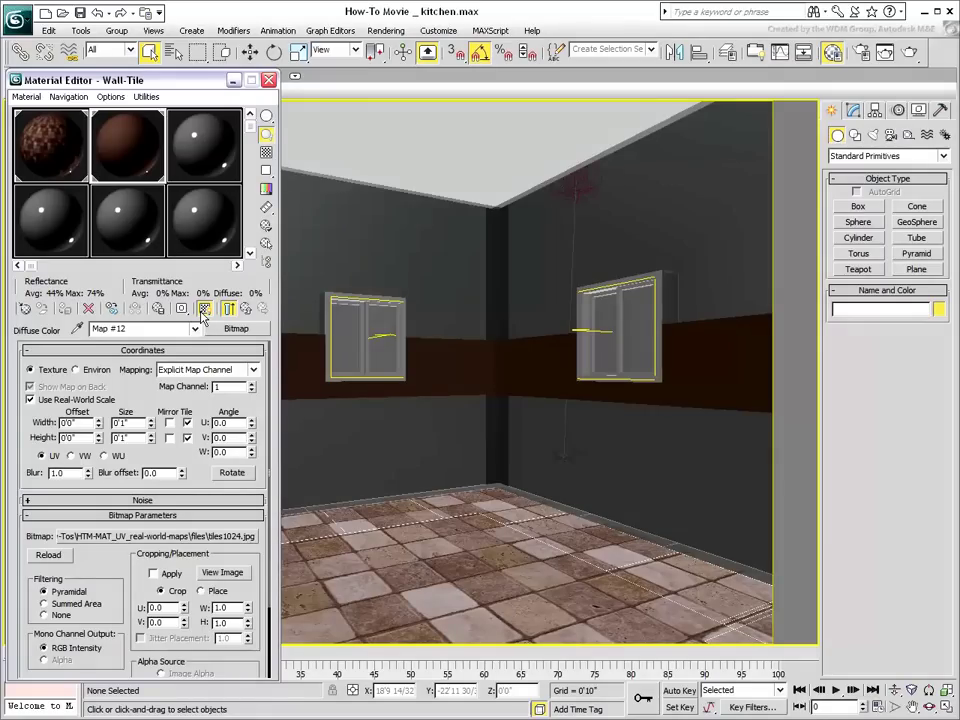
Add a UVW Map modifier with Box mapping to the selected Wall-Tile strip.
click(450, 373)
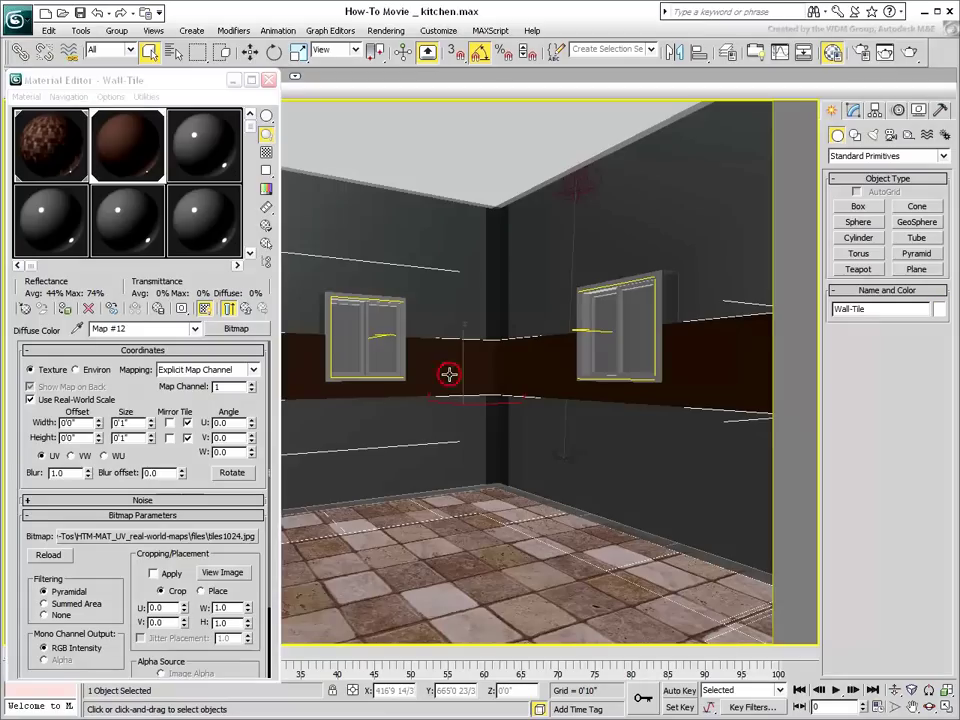
click(852, 109)
click(904, 151)
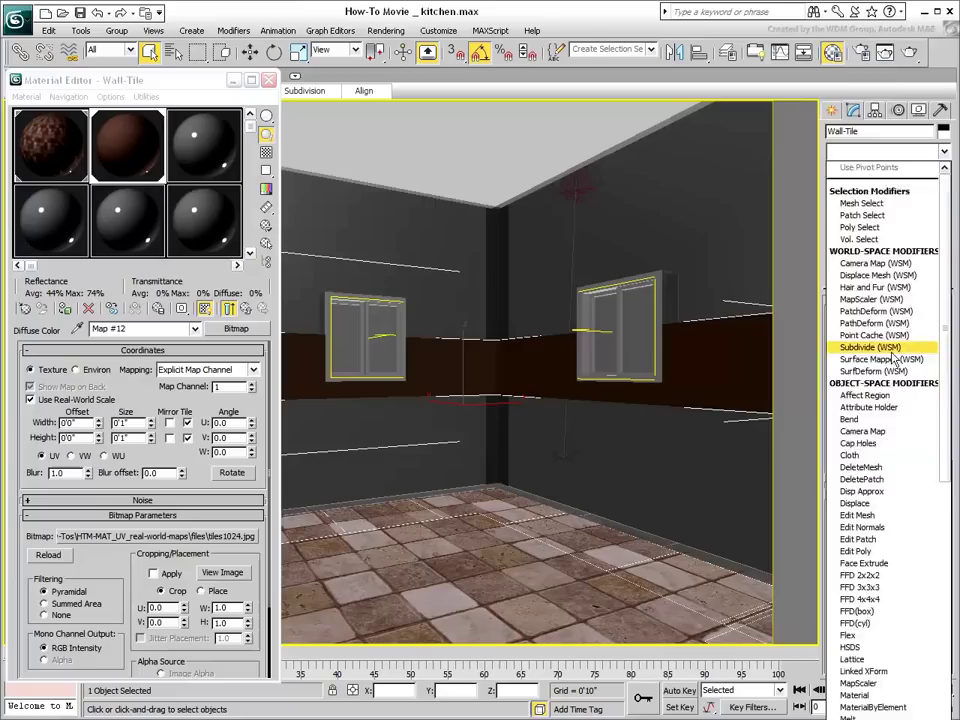
scroll(900, 508, down, 15)
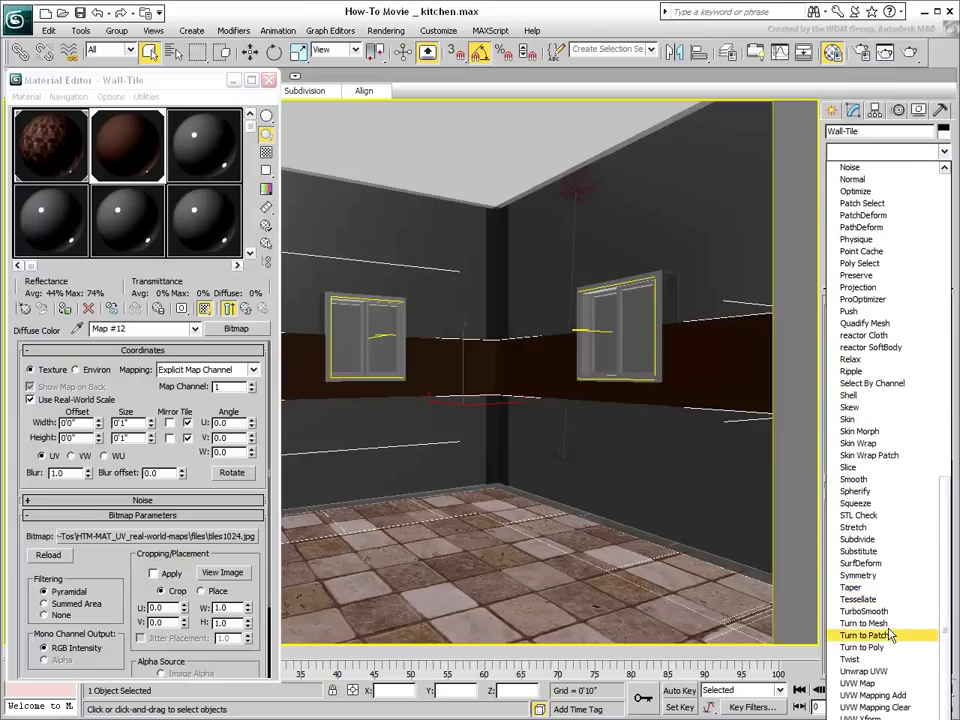
click(885, 683)
click(866, 388)
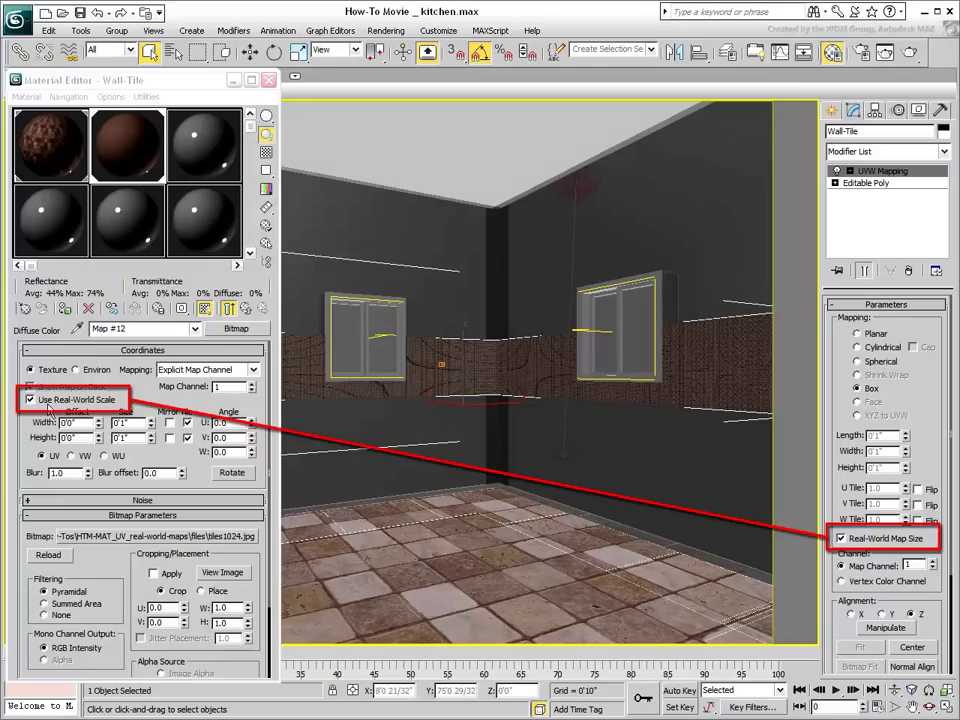
Set the wall bitmap's Size Width and Height to 1'4" (16) each.
click(140, 430)
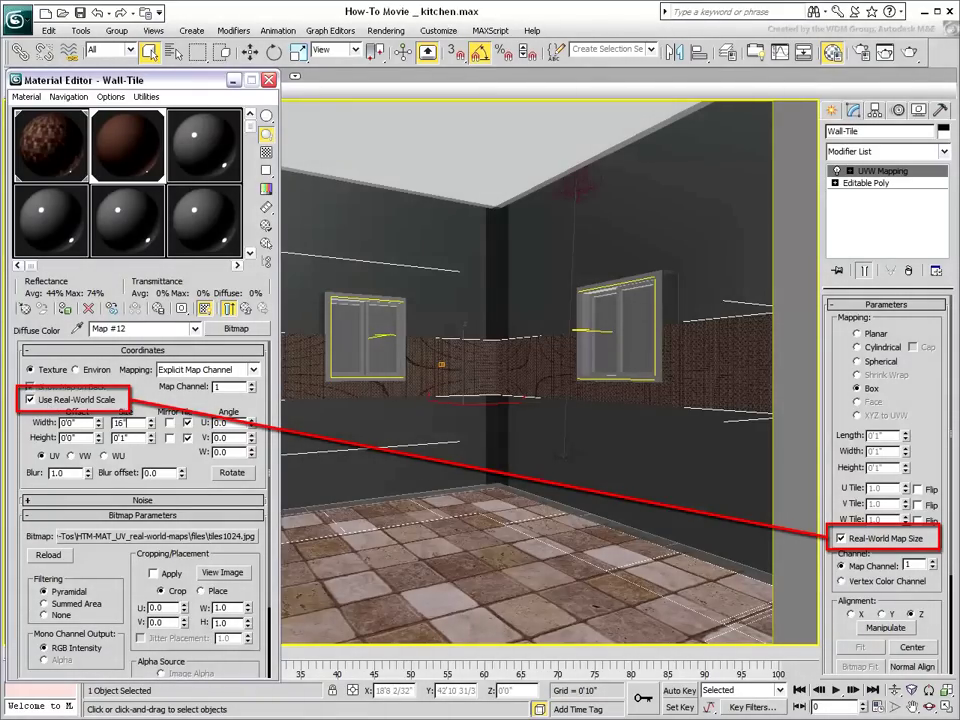
key(Tab)
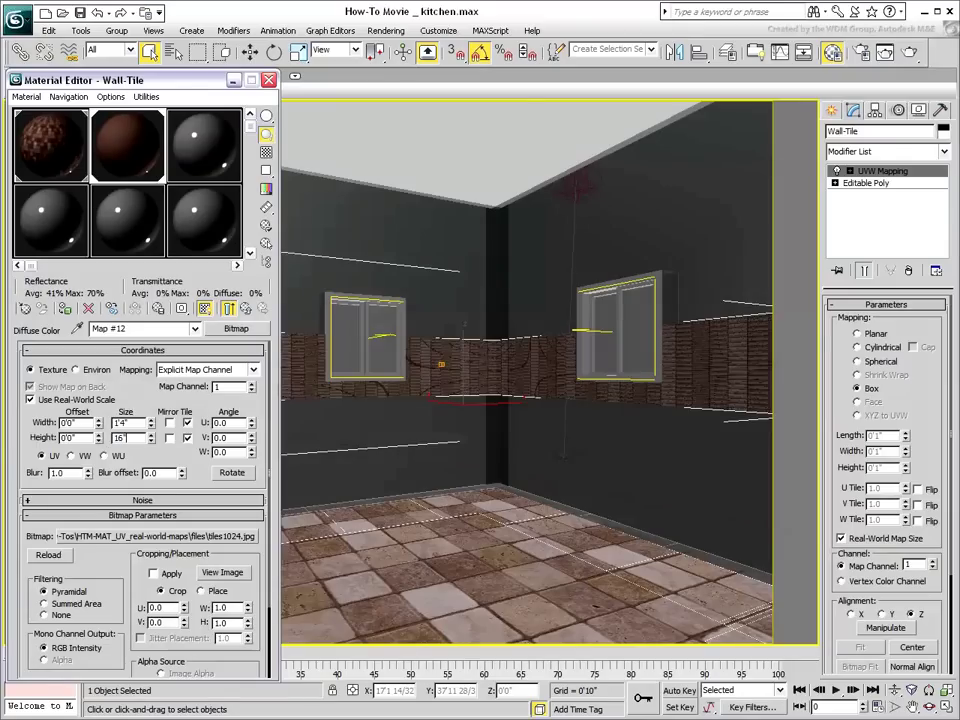
key(Tab)
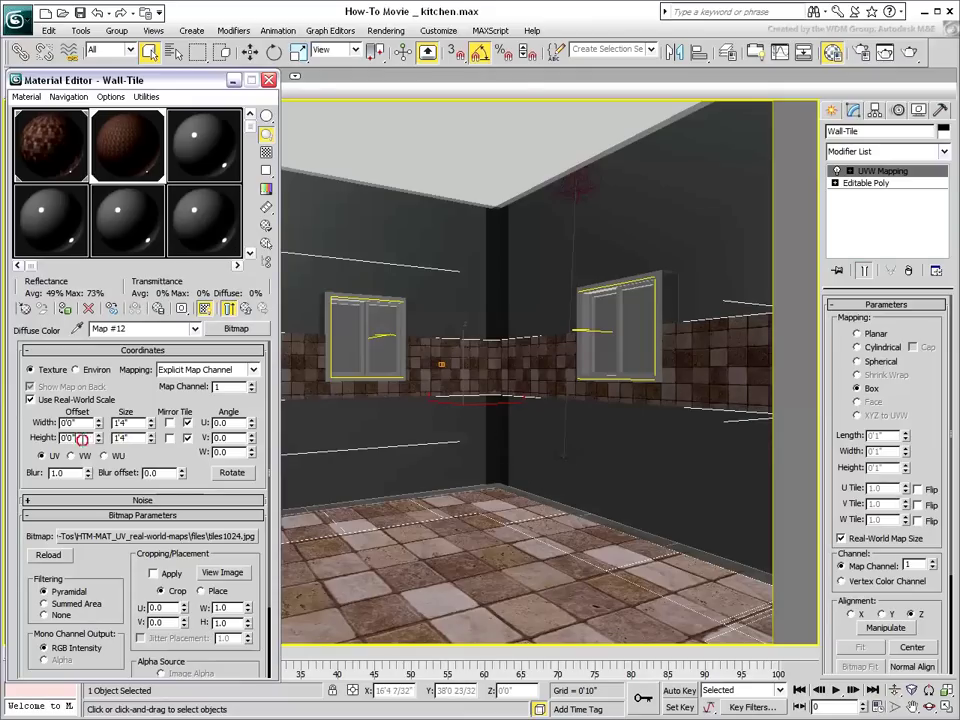
drag(79, 437, 48, 437)
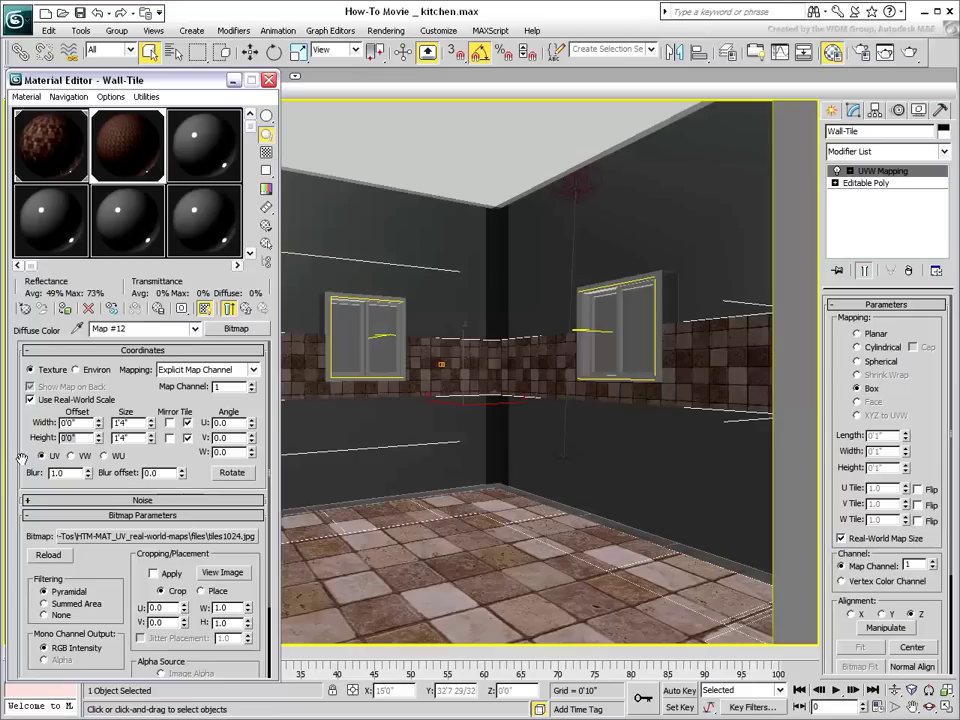